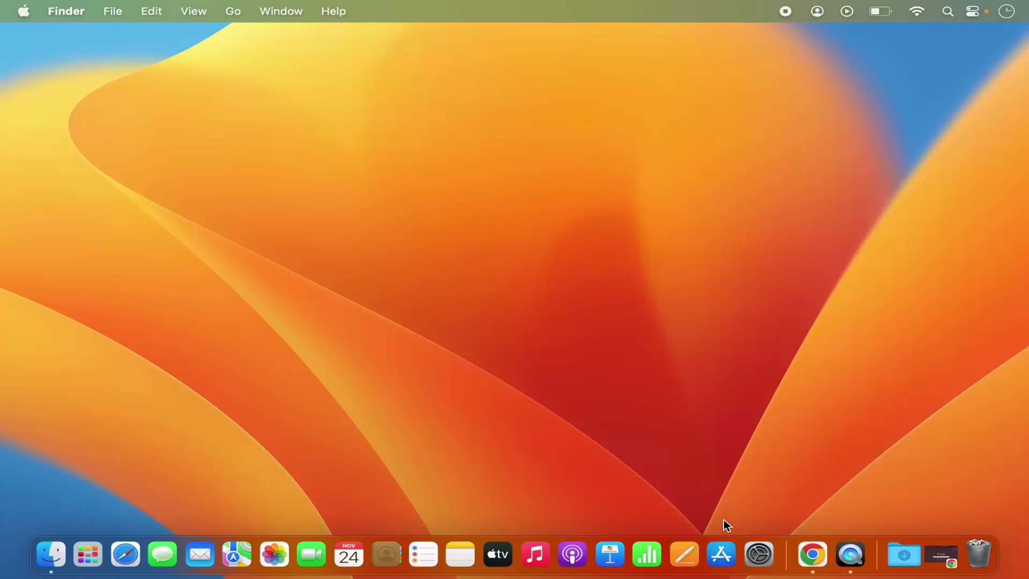
Launch System Settings from the Dock, close it, then reopen it from the Apple menu
click(759, 555)
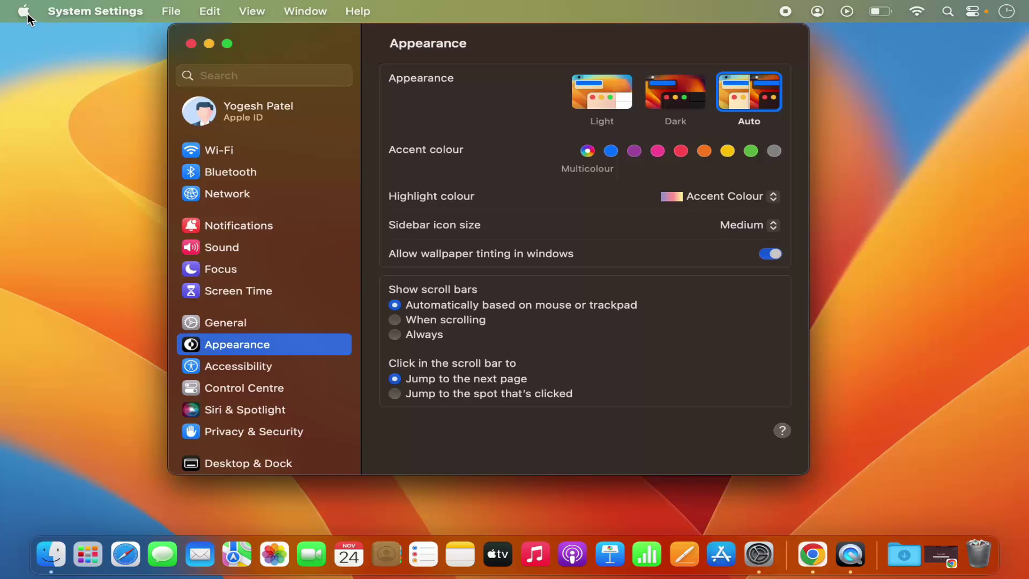
click(190, 44)
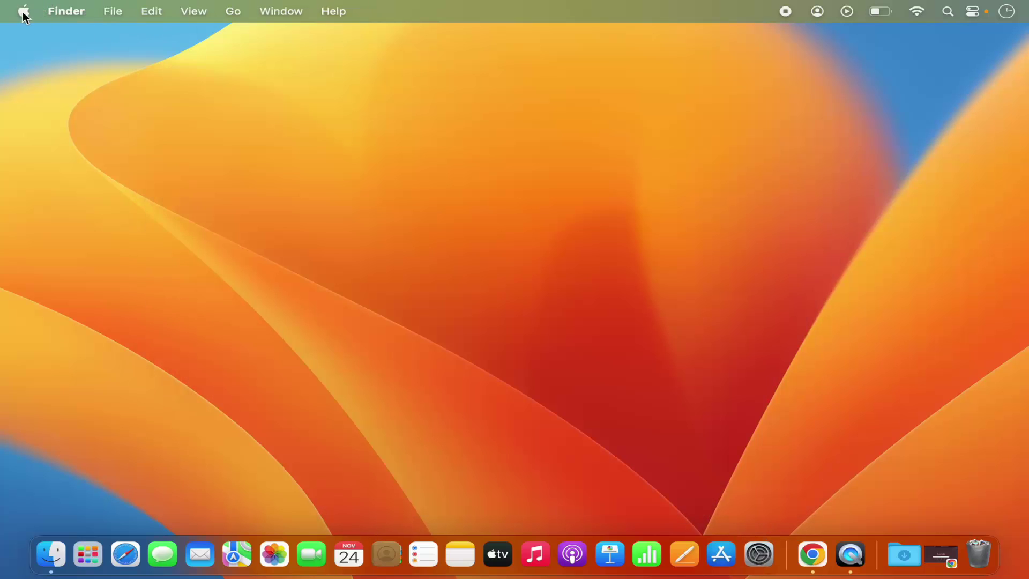
click(23, 12)
click(40, 66)
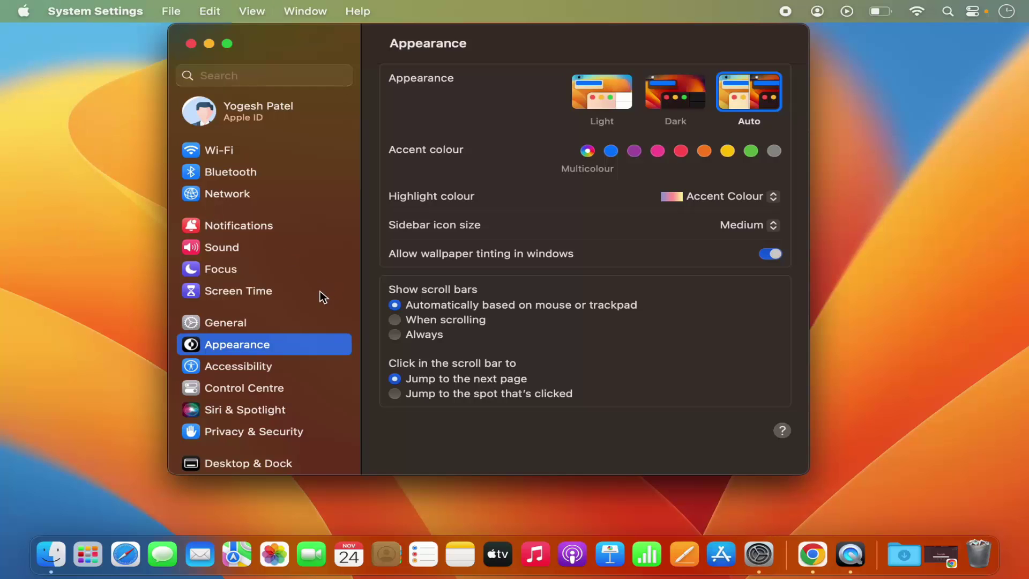
Select Accessibility in the System Settings sidebar
click(232, 367)
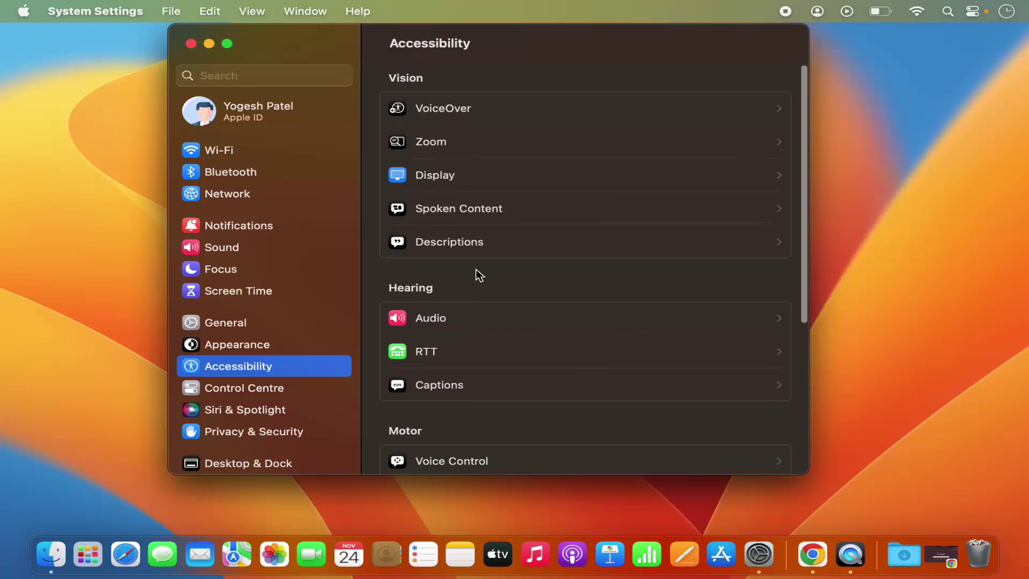
scroll(476, 269, down, 4)
scroll(475, 269, down, 2)
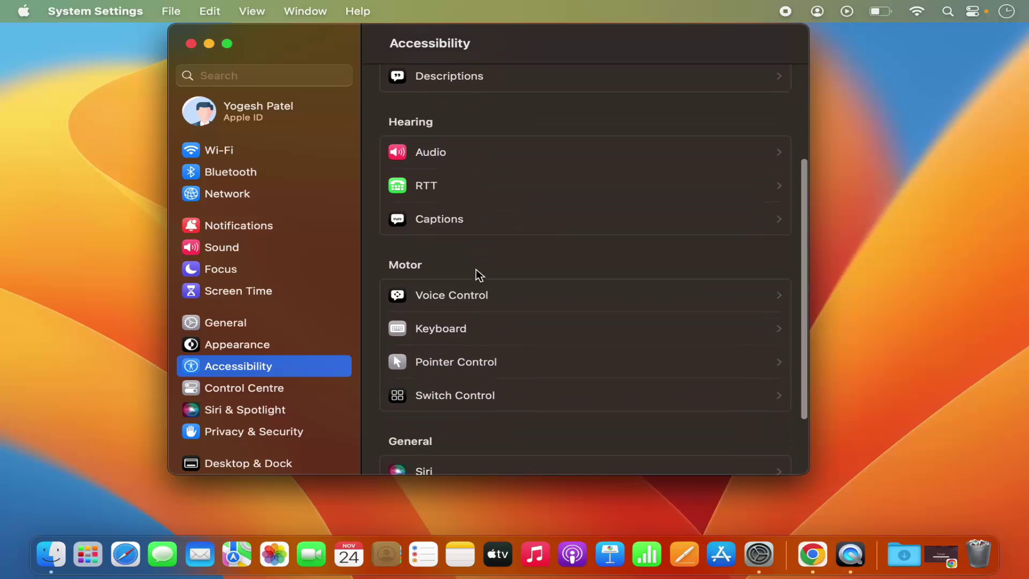
scroll(476, 270, up, 4)
scroll(476, 270, up, 3)
scroll(476, 270, down, 2)
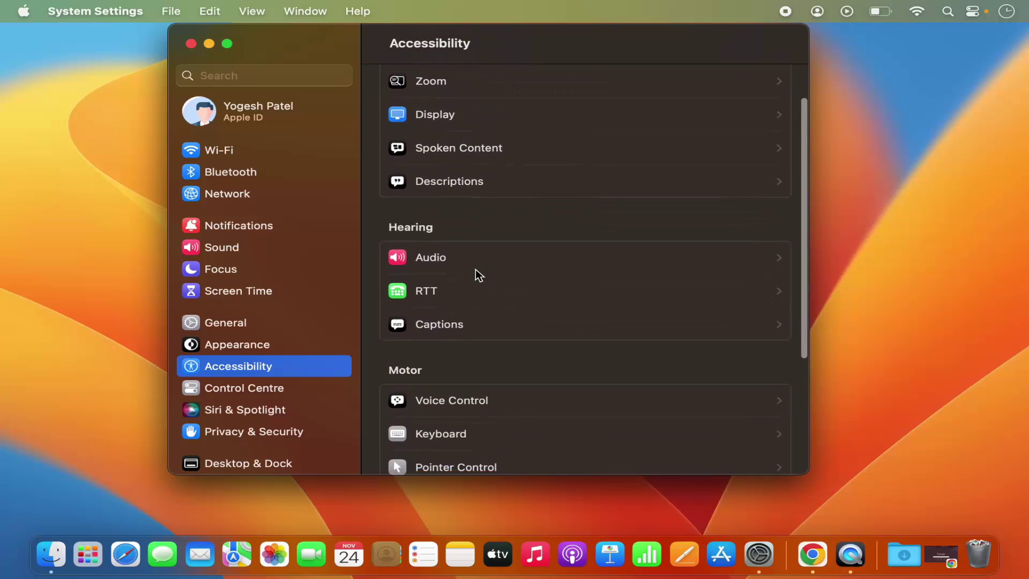
scroll(476, 269, down, 2)
scroll(476, 269, down, 2)
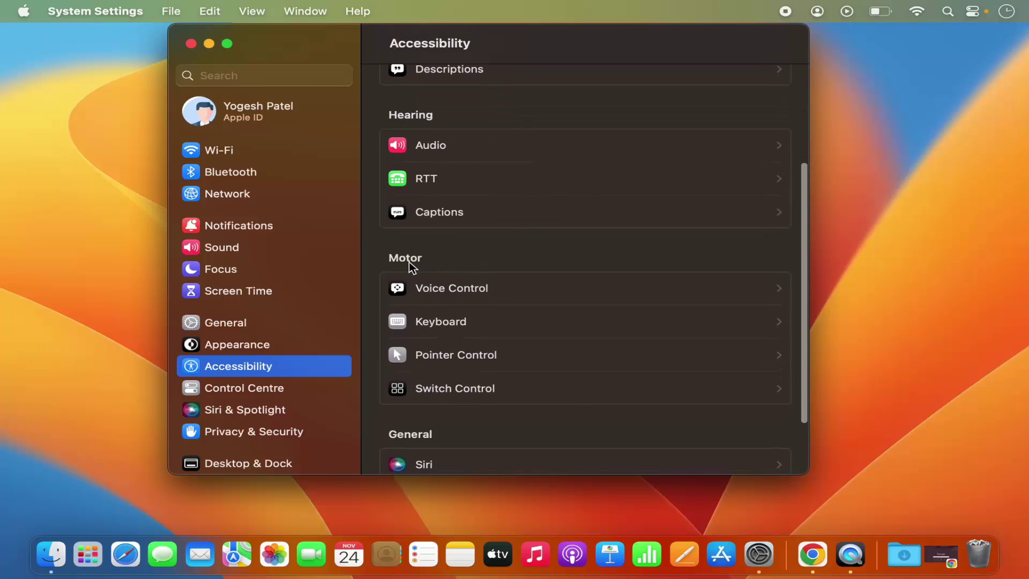
Open Voice Control and switch it on, approving the change with the account password
click(441, 291)
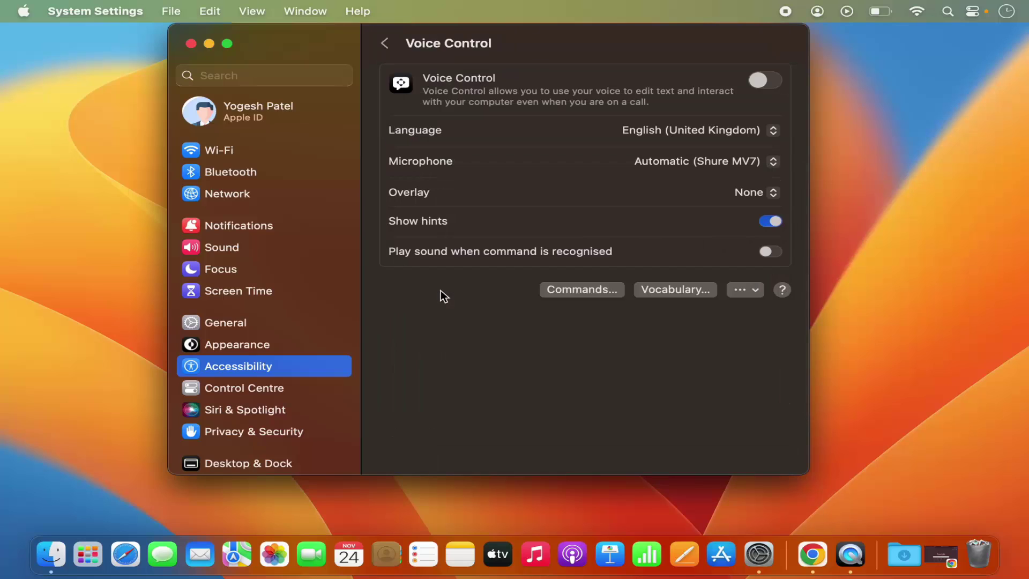
click(773, 83)
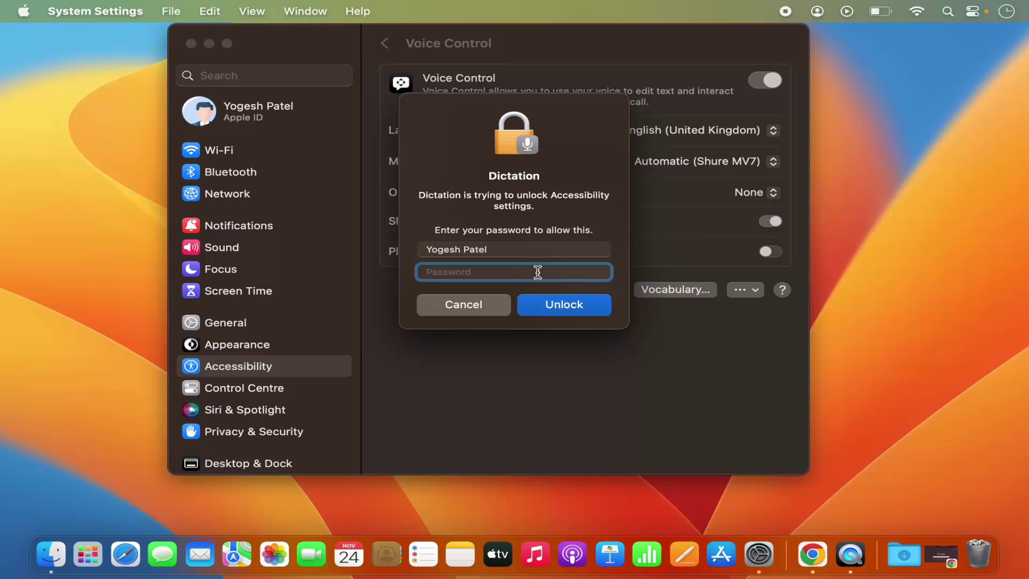
text(•••••)
text(•)
key(Return)
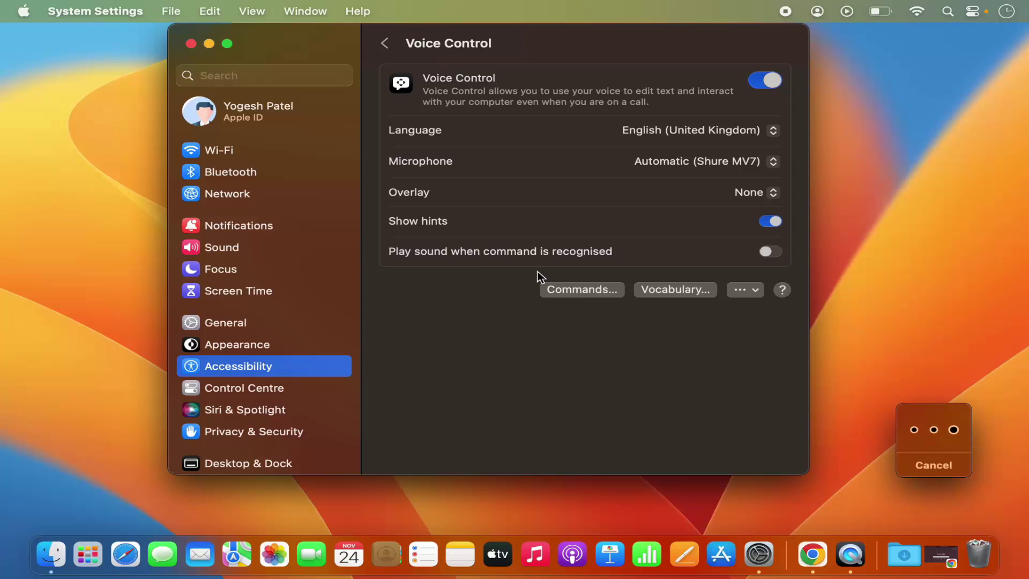
Review the Voice Control commands list, then dismiss it with Done
click(577, 294)
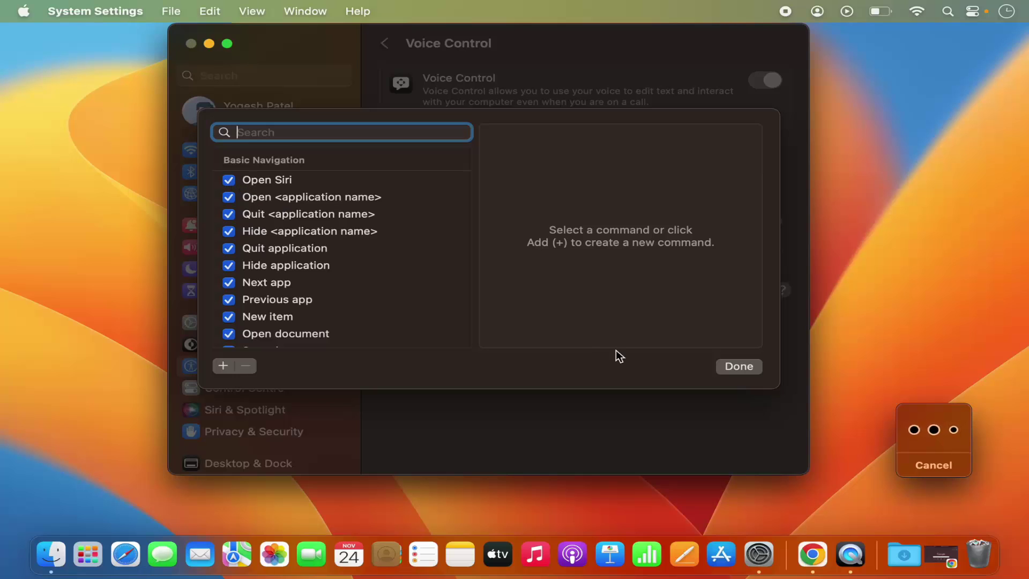
click(739, 369)
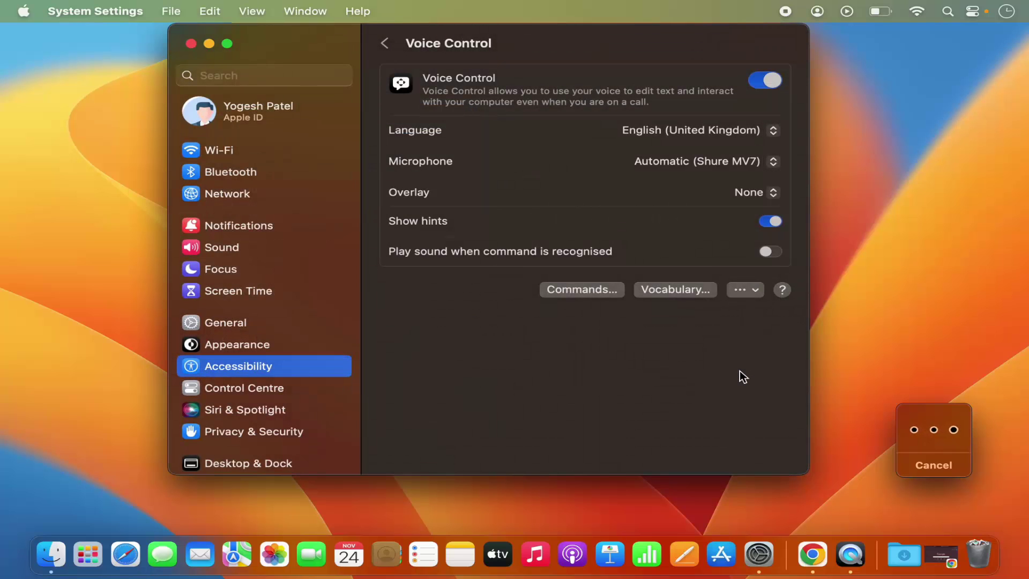
Switch on Type to Siri in Accessibility's Siri settings, then return to the Accessibility overview
click(388, 44)
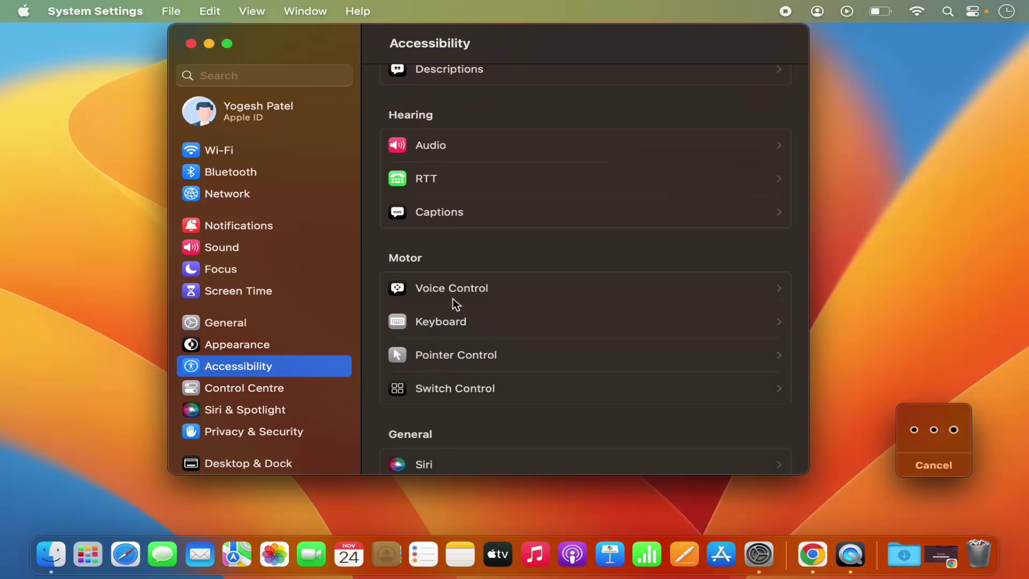
scroll(453, 292, down, 3)
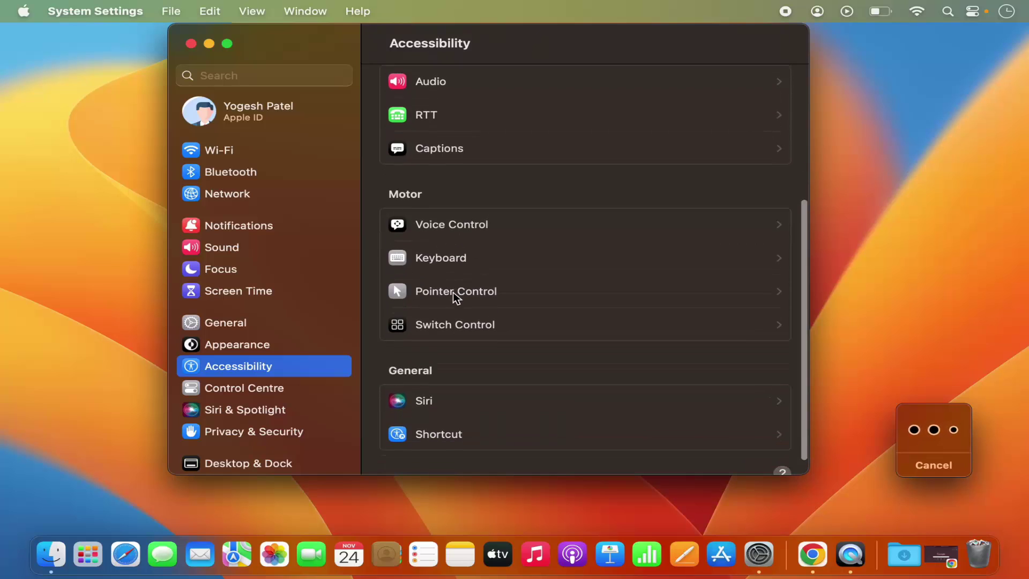
scroll(452, 292, down, 2)
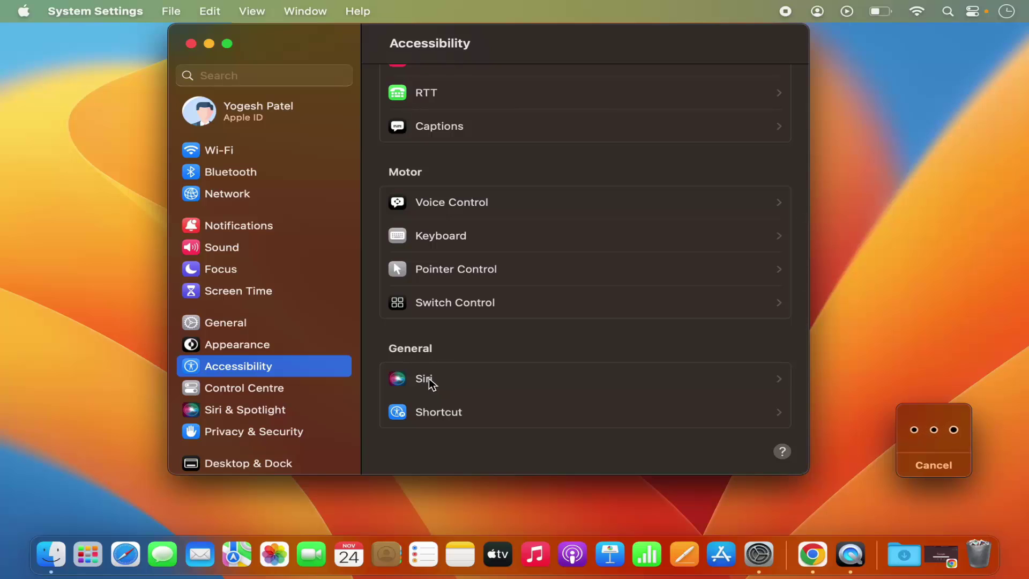
click(428, 379)
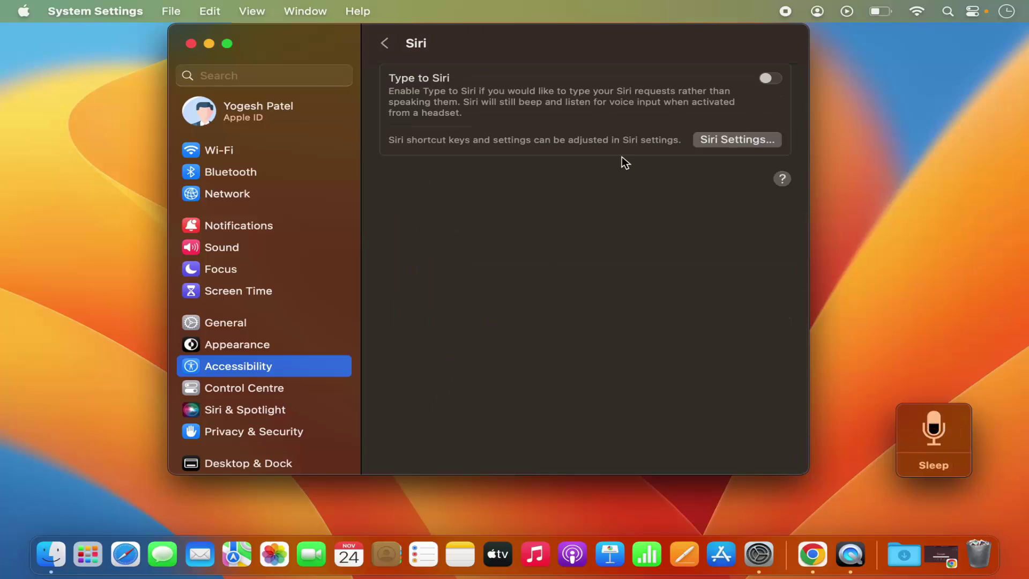
click(770, 79)
click(387, 43)
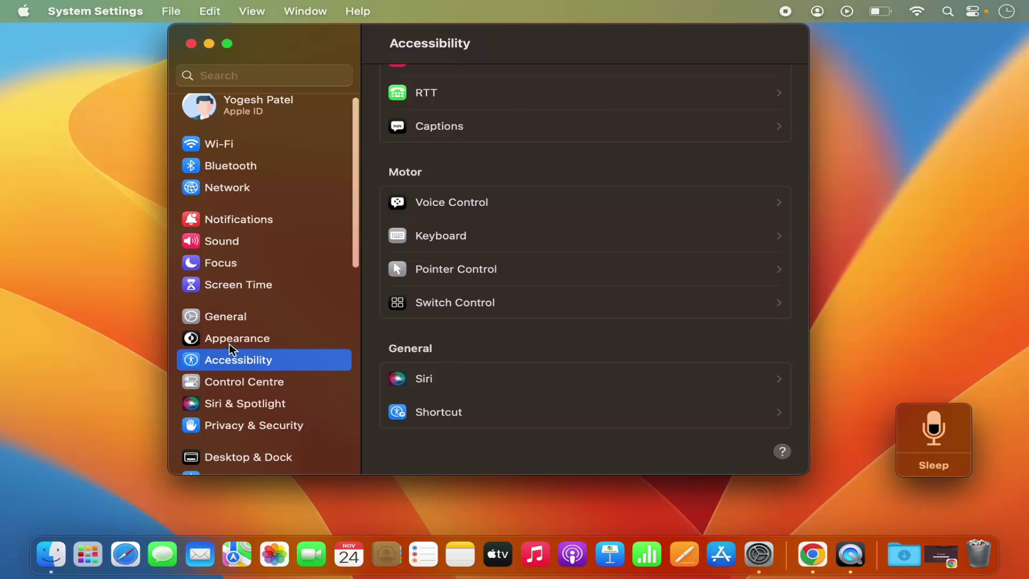
scroll(229, 344, down, 3)
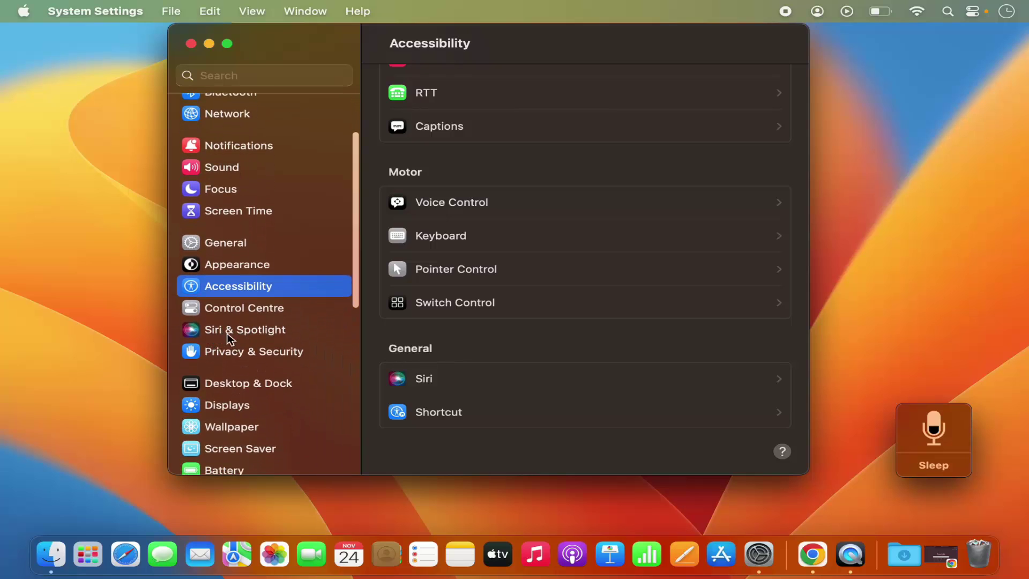
Select Siri & Spotlight in the System Settings sidebar
click(230, 333)
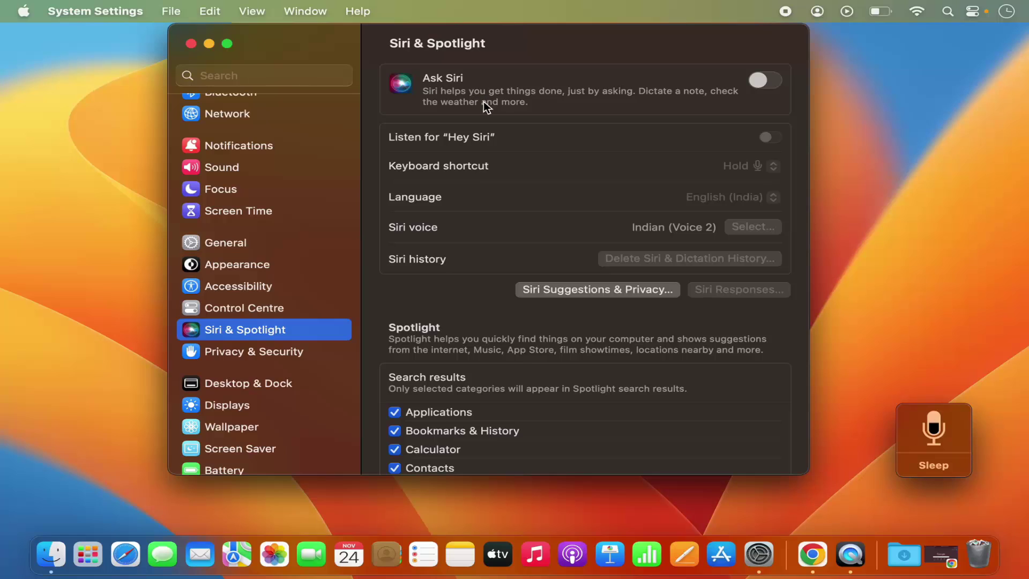
Enable Ask Siri with English (United Kingdom), choosing Not Now for audio recording sharing
click(769, 81)
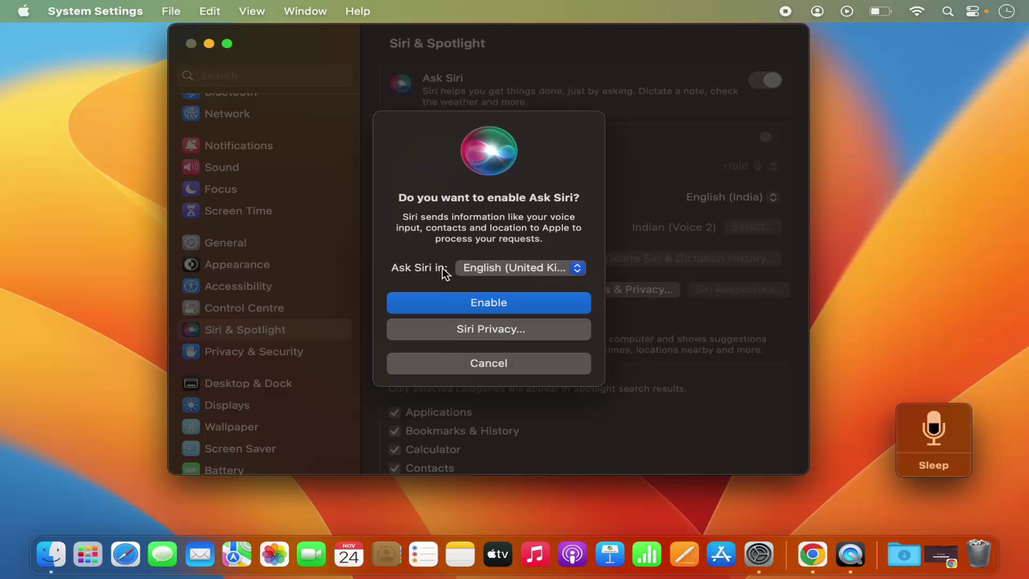
click(495, 271)
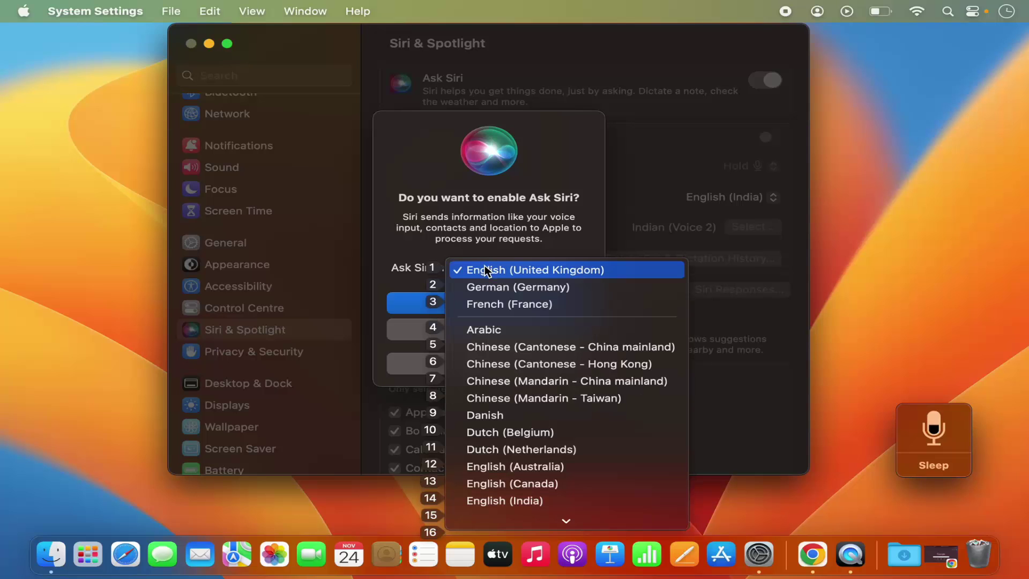
click(485, 270)
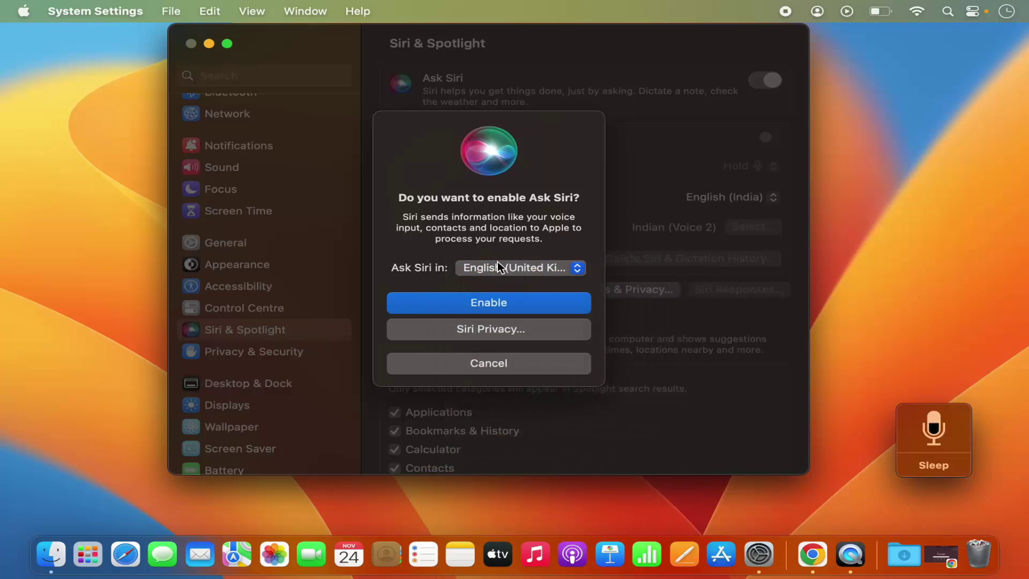
click(485, 306)
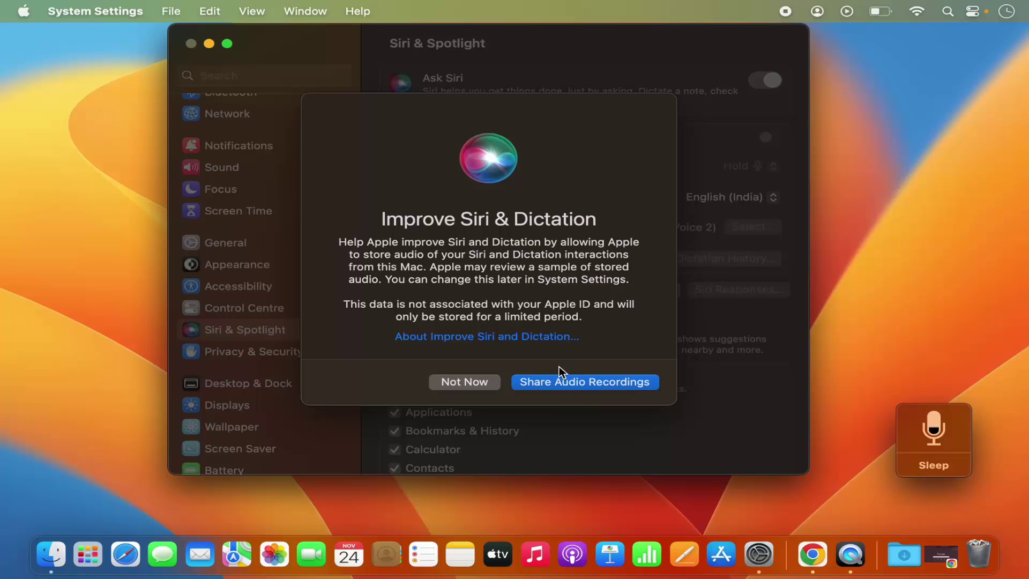
click(471, 383)
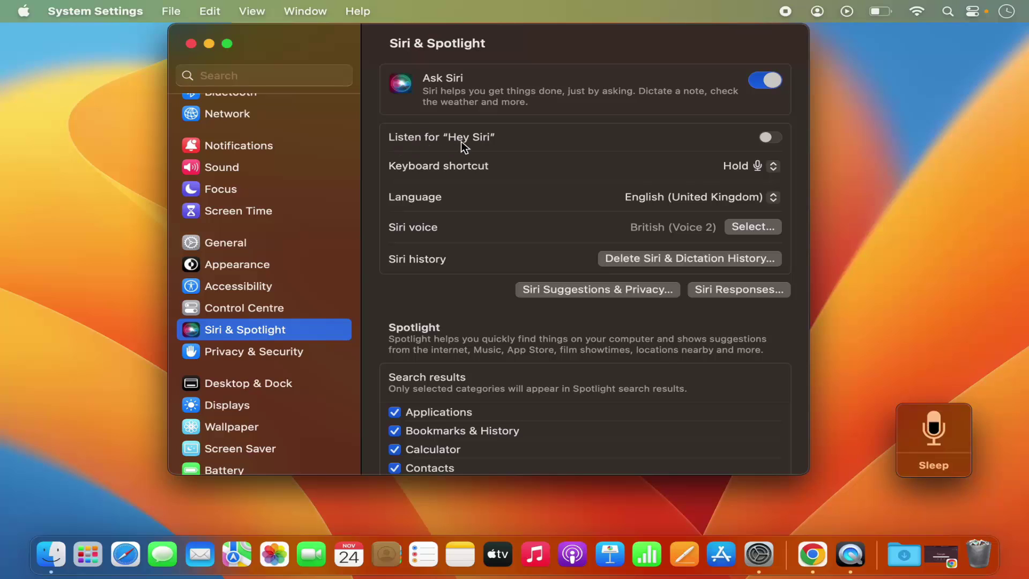
Switch on Listen for "Hey Siri" and continue through its voice setup to Done
click(772, 138)
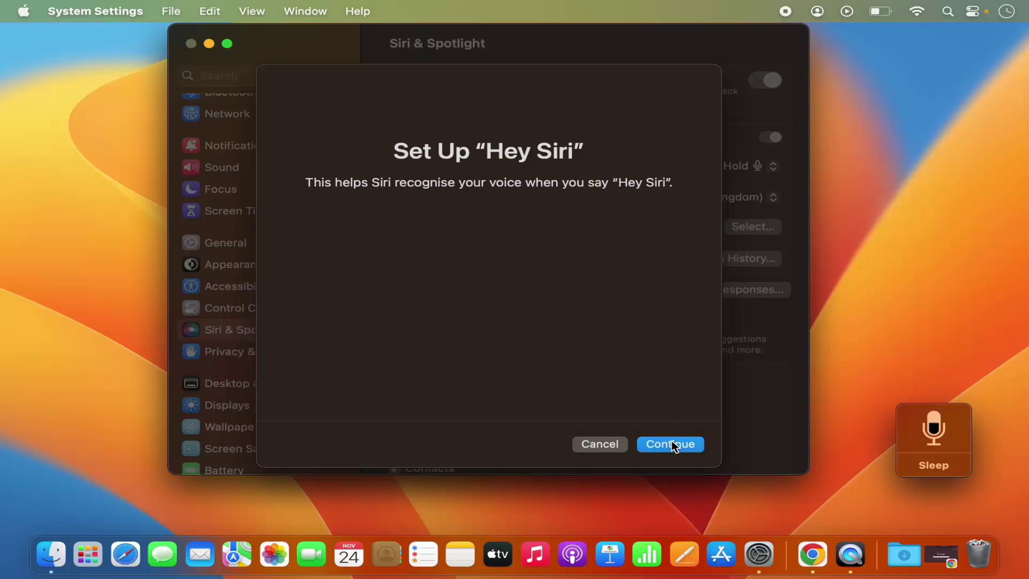
click(672, 444)
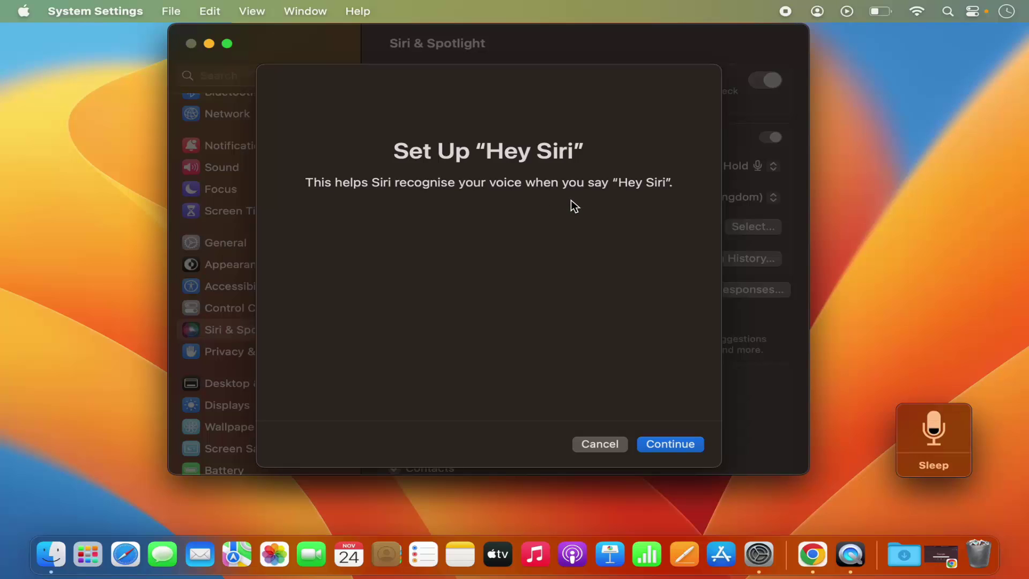
click(658, 445)
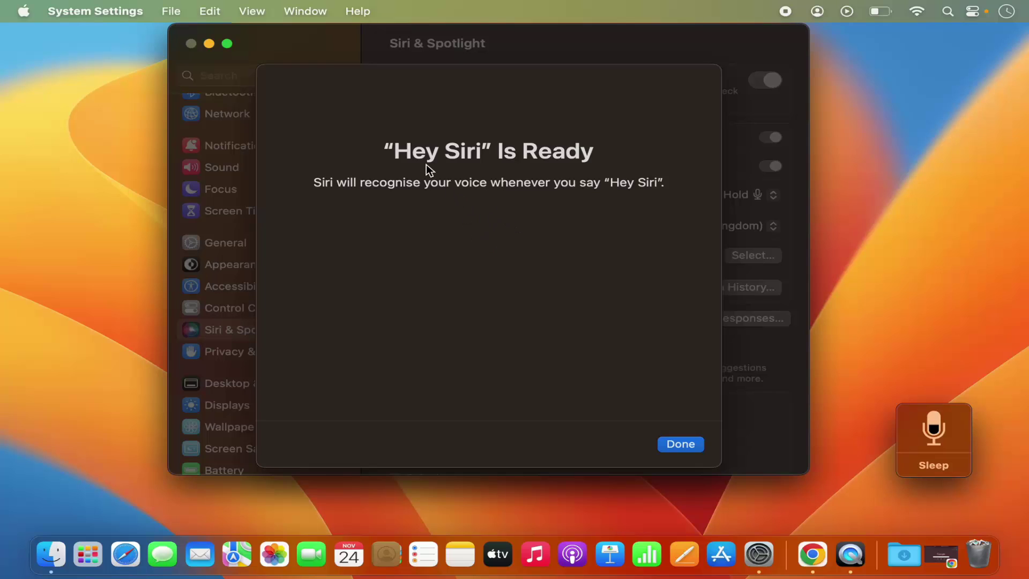
click(679, 444)
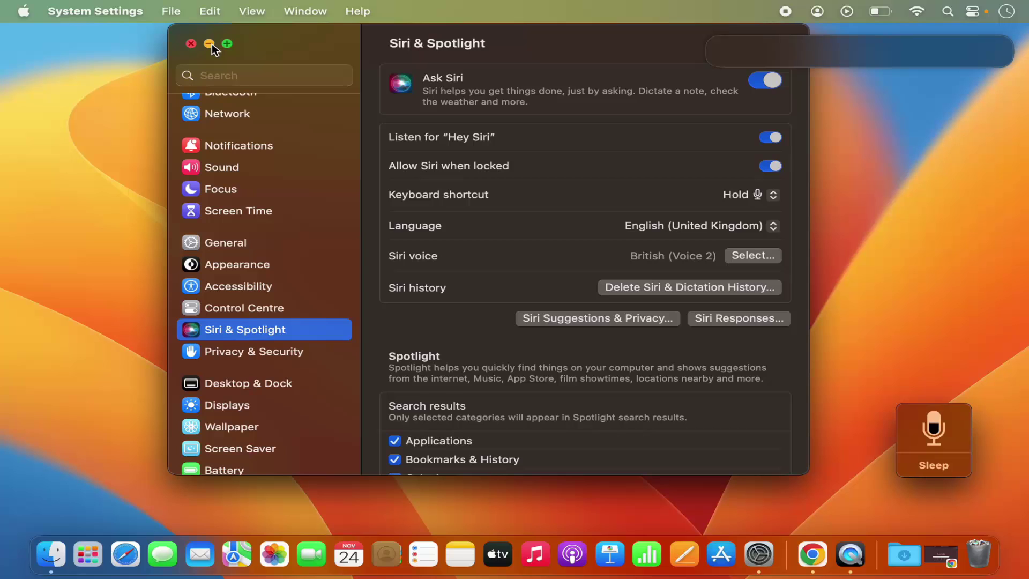
Close the System Settings window
click(191, 43)
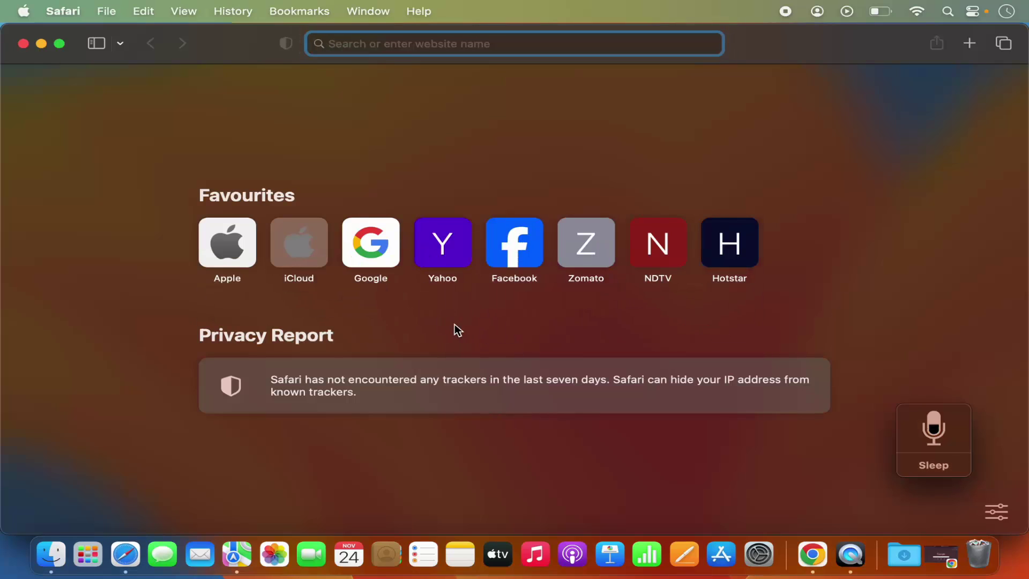
Minimize the Safari window and bring the Finder desktop to the front
click(41, 43)
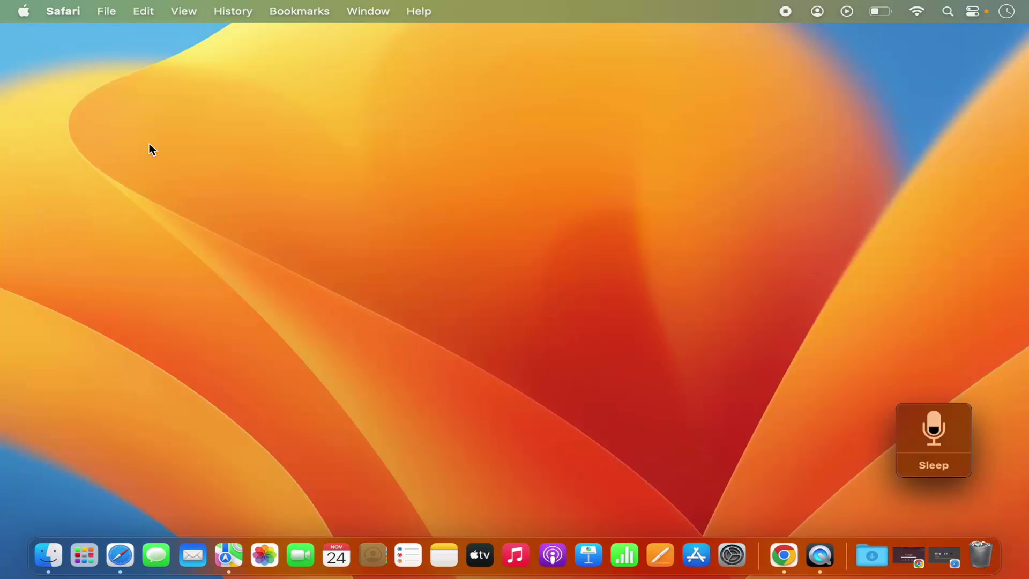
click(324, 268)
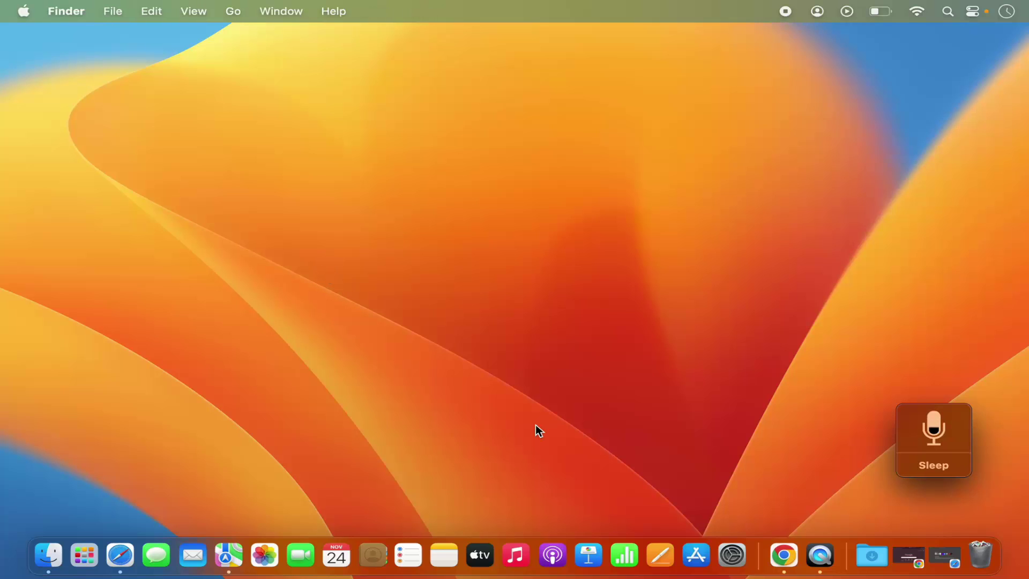